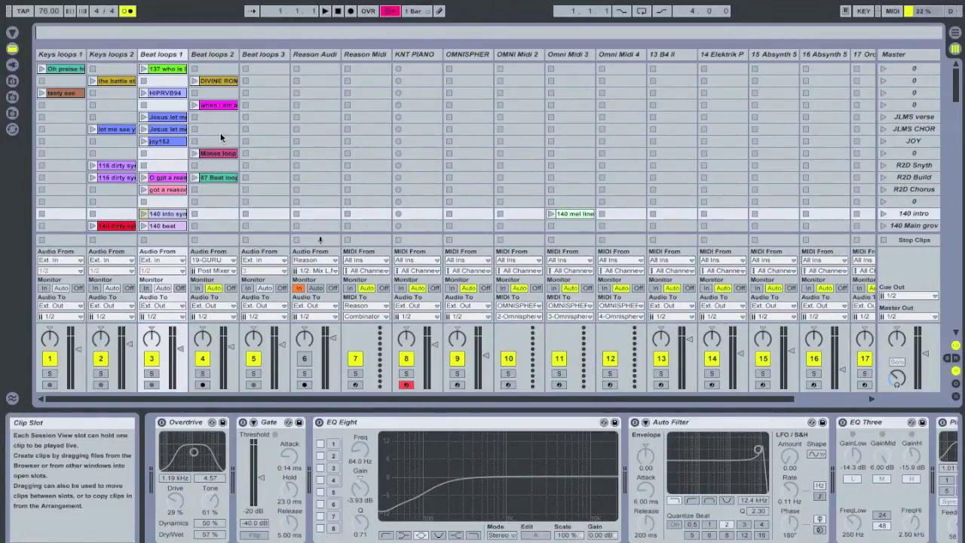
Show the device chains of Keys loops 1 and 2, then Beat loops 1, 2 and 3
left_click(67, 53)
left_click(110, 53)
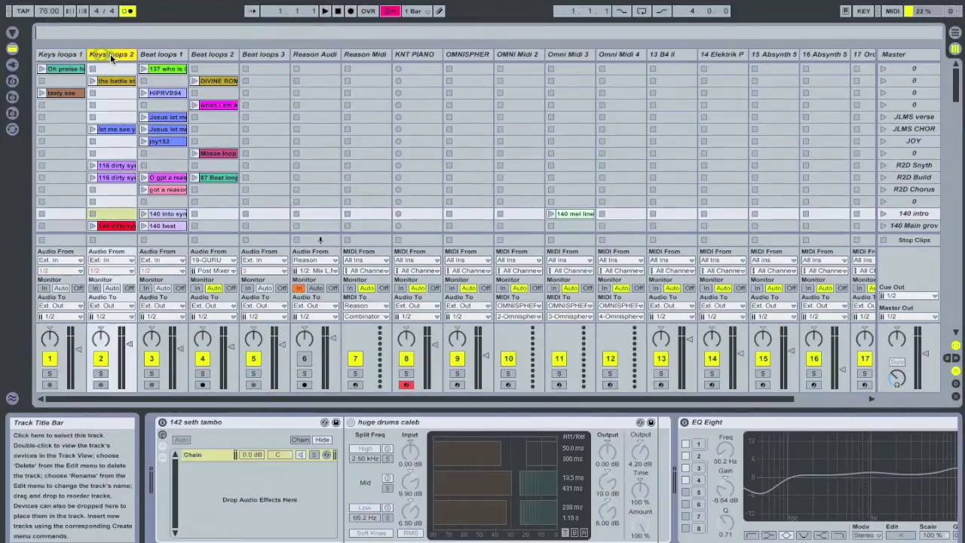
left_click(163, 55)
left_click(224, 56)
left_click(265, 57)
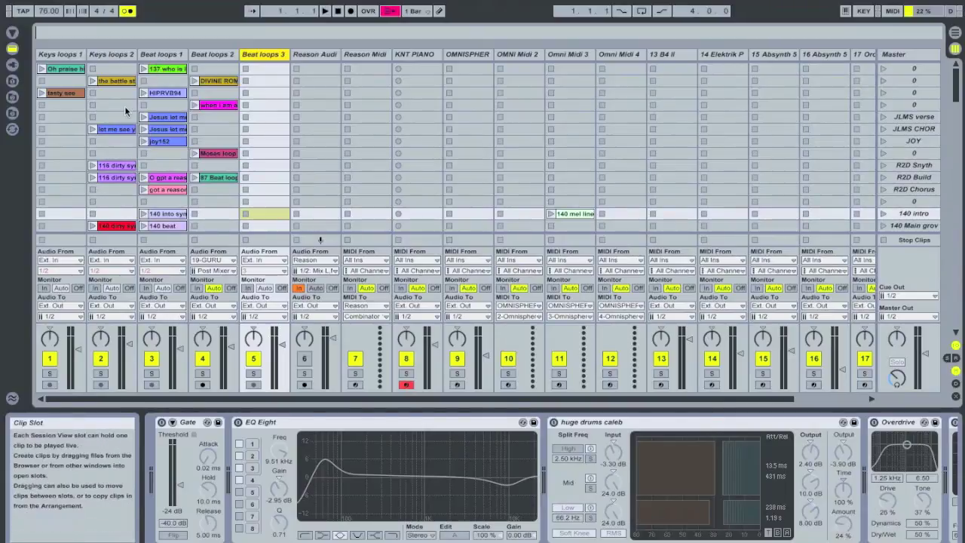
Route the Keys loops 1 and 2 tracks out through channels 3/4
left_click(64, 316)
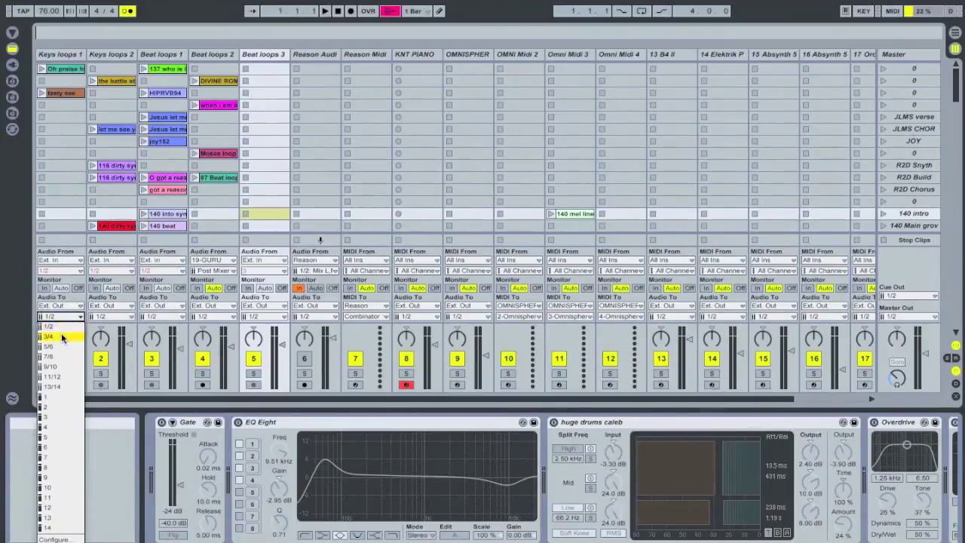
left_click(60, 336)
left_click(103, 317)
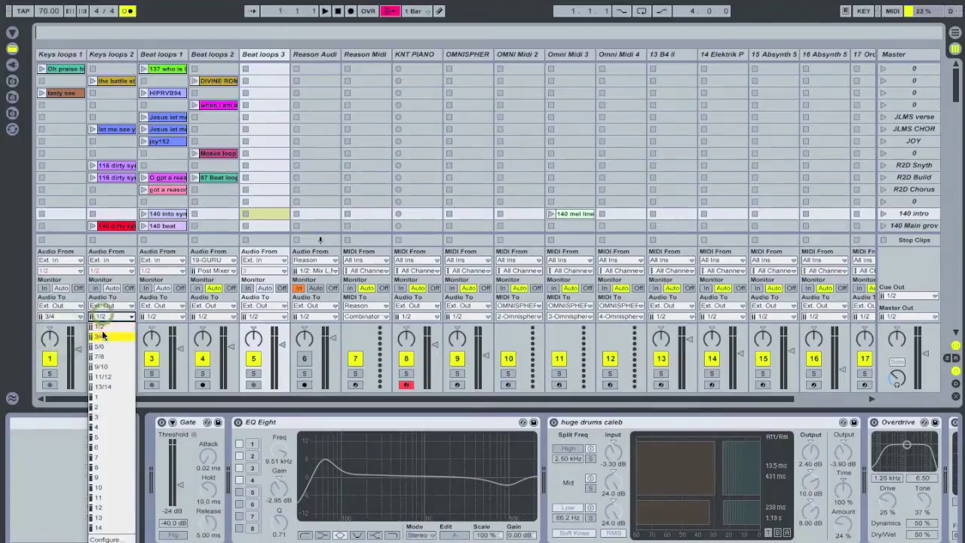
left_click(103, 333)
left_click(104, 317)
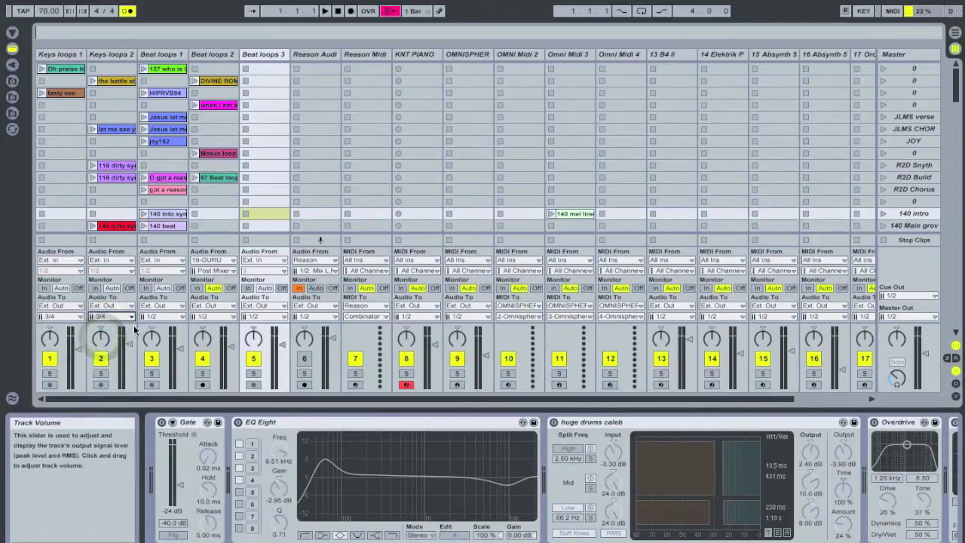
left_click(103, 337)
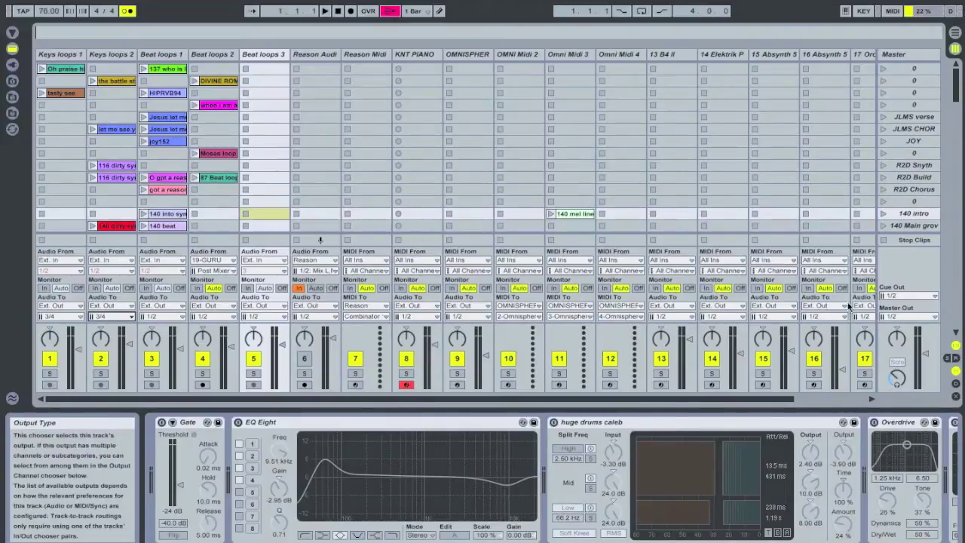
Set the Master's Cue Out to channel 5
left_click(894, 296)
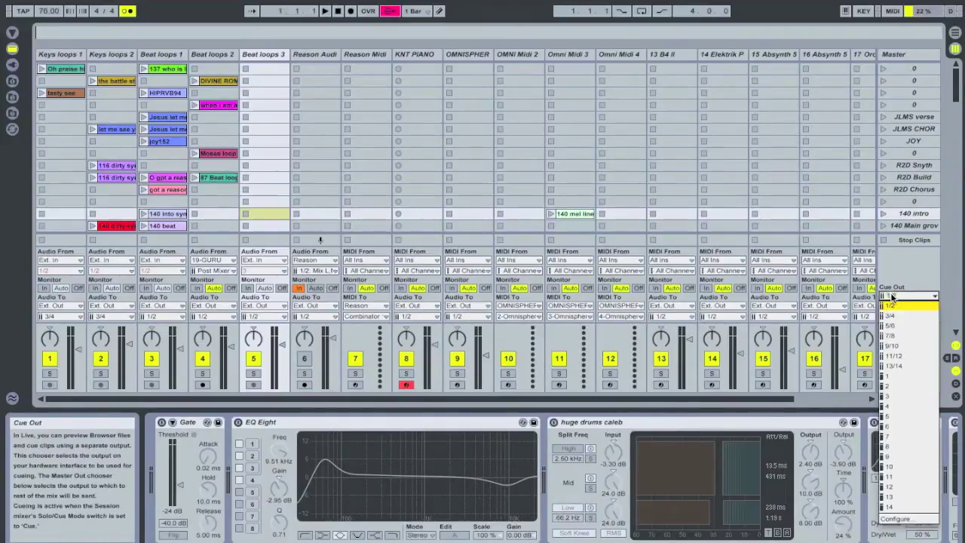
left_click(905, 414)
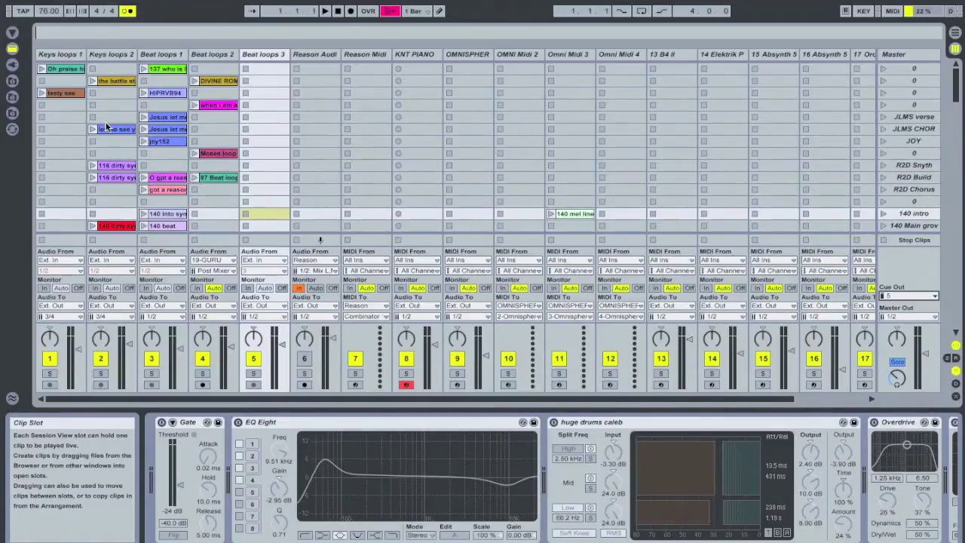
left_click(108, 316)
Route tracks 2 and 1 back to output channels 1/2
left_click(109, 328)
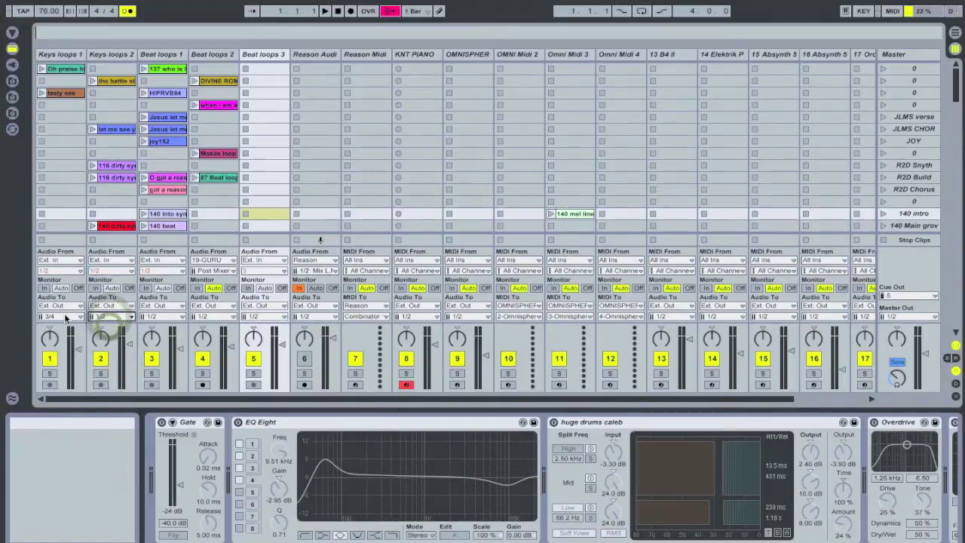
left_click(64, 316)
left_click(64, 316)
left_click(64, 324)
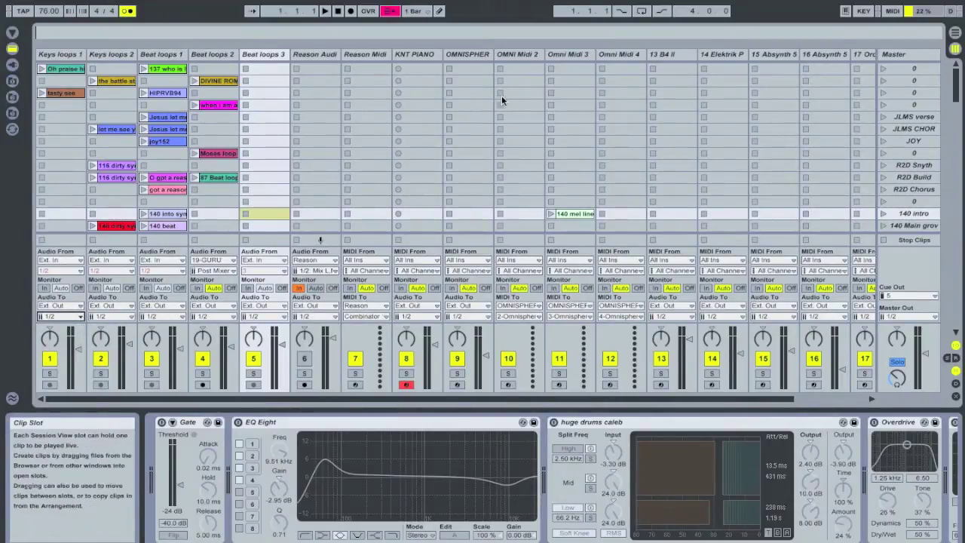
Step down the Master scene list from the first scene to JLMS verse
left_click(913, 70)
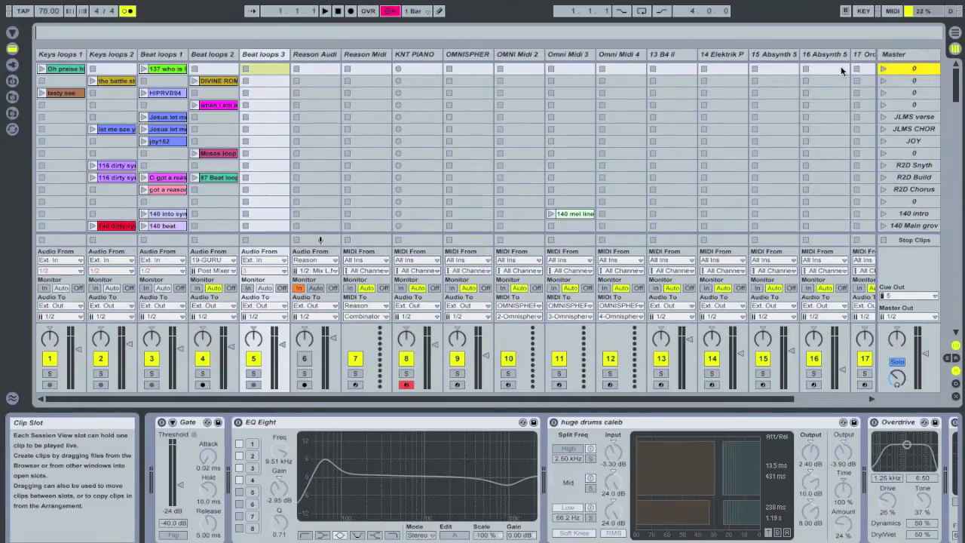
left_click(912, 80)
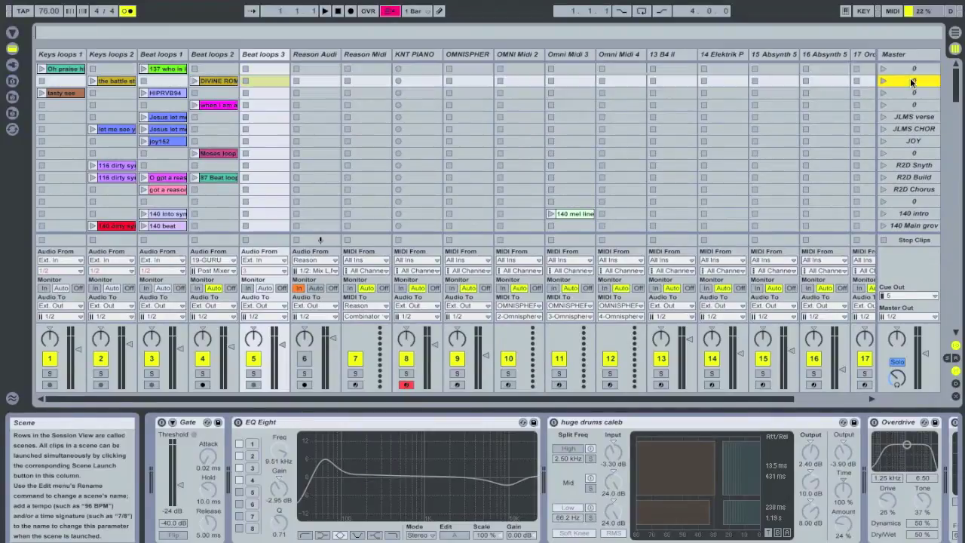
left_click(912, 93)
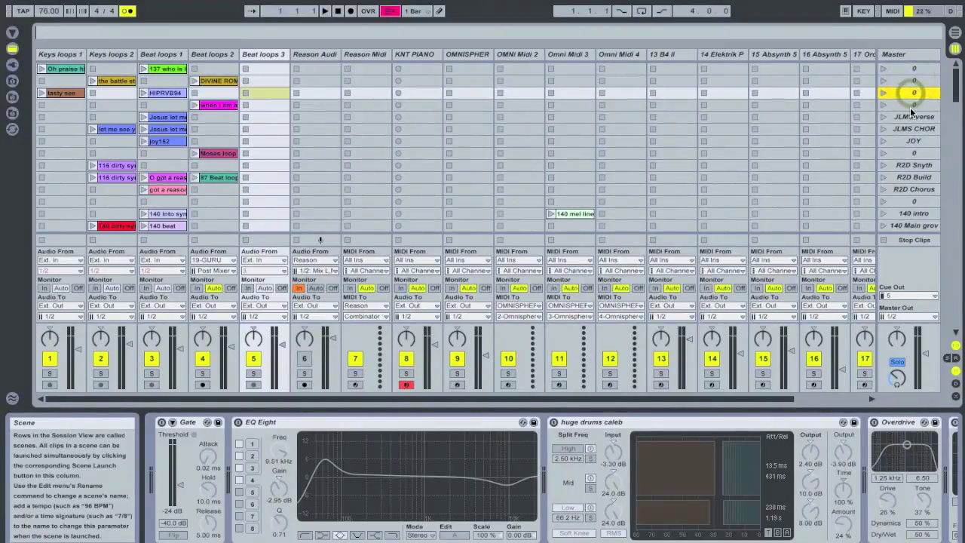
left_click(911, 105)
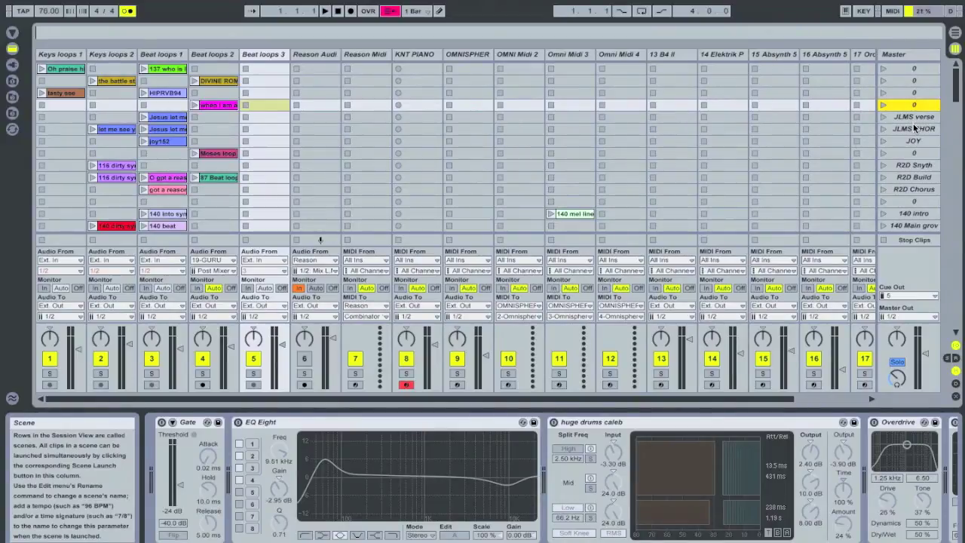
left_click(910, 118)
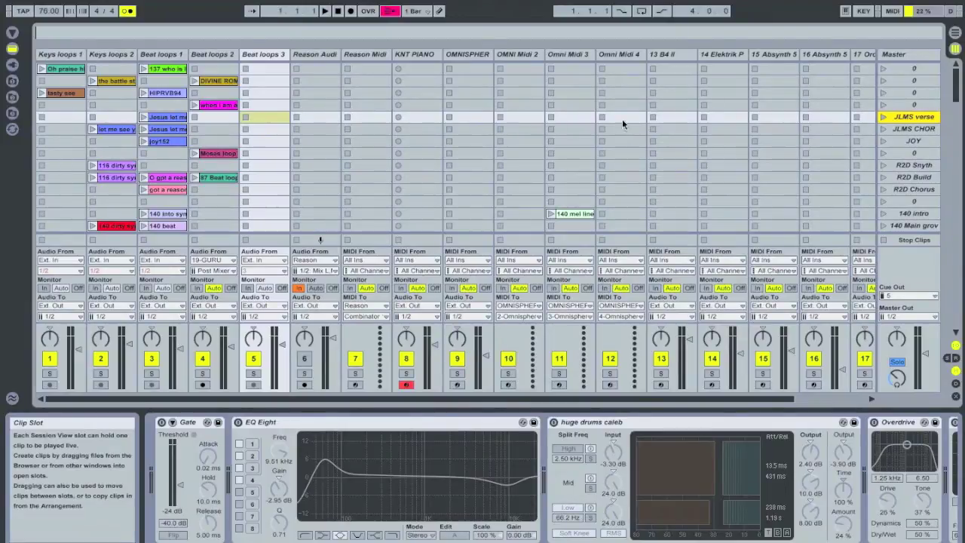
Launch the JLMS verse scene, then JLMS CHOR, then JOY
left_click(884, 118)
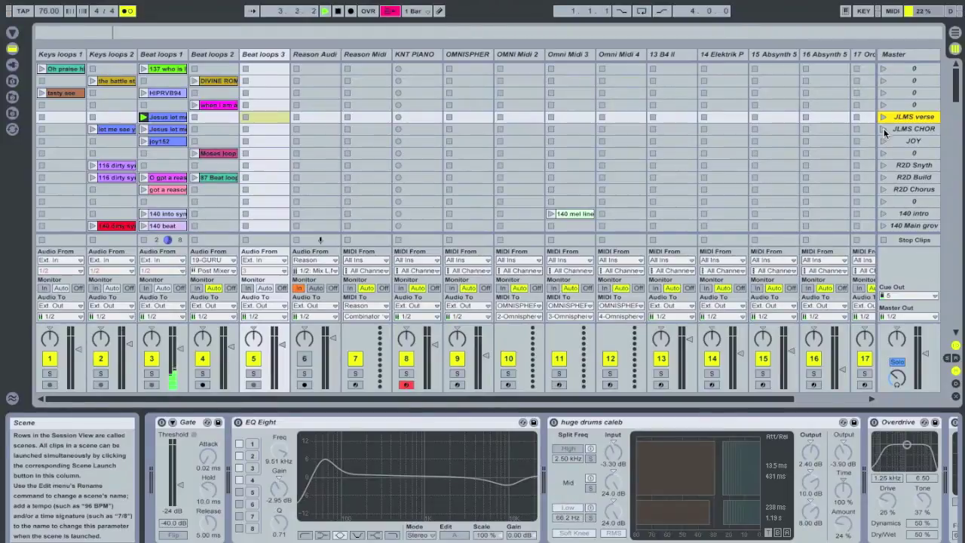
left_click(886, 130)
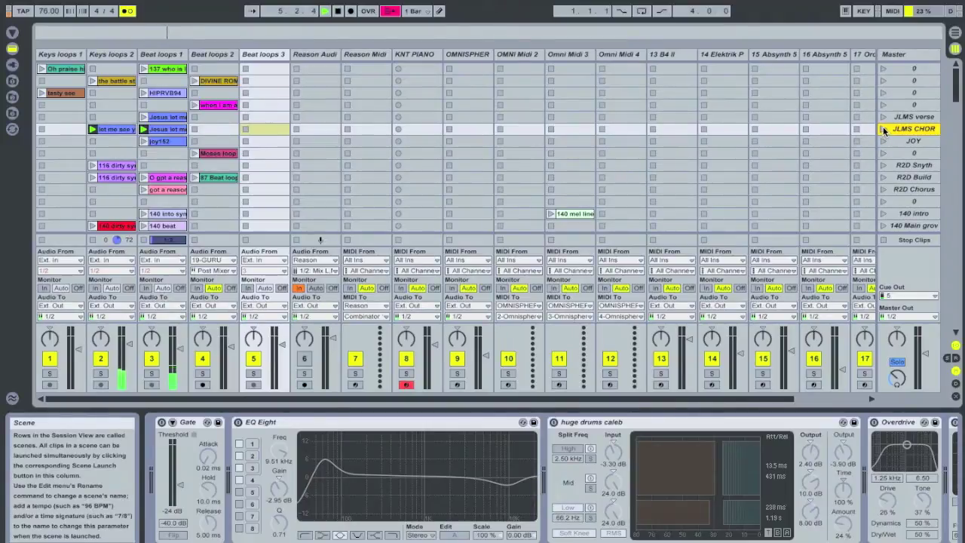
left_click(885, 142)
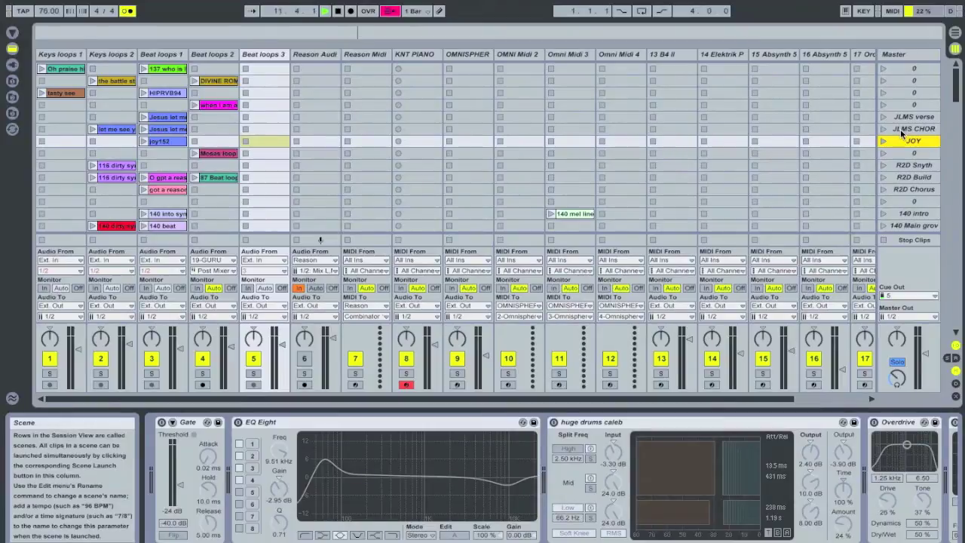
left_click(864, 12)
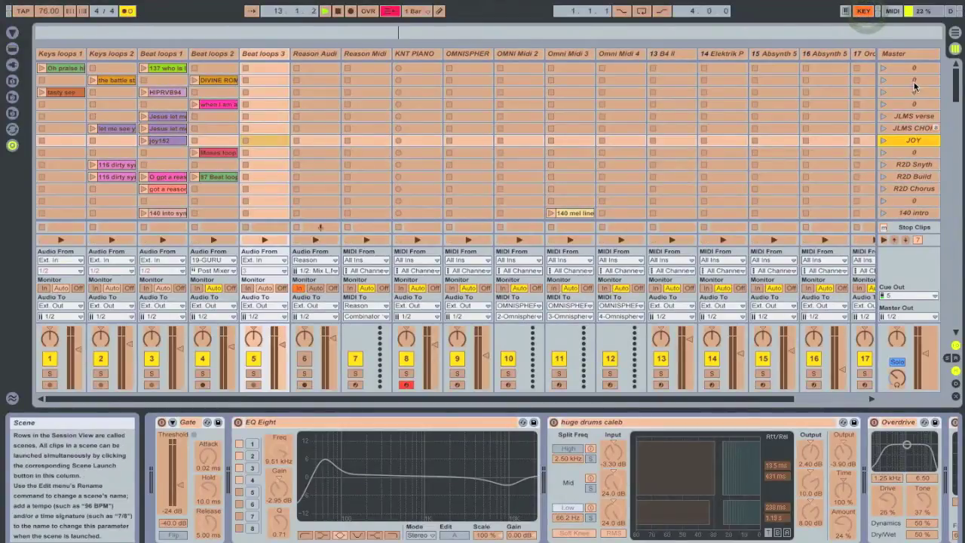
left_click(865, 12)
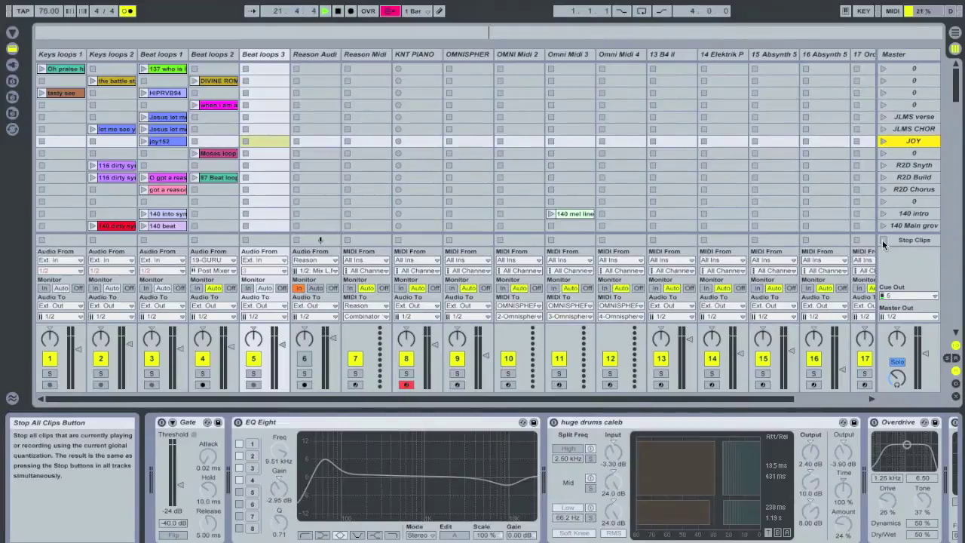
Scroll to the lower scenes and change the tempo from 76 to 140 BPM
scroll(826, 156, "down", 3)
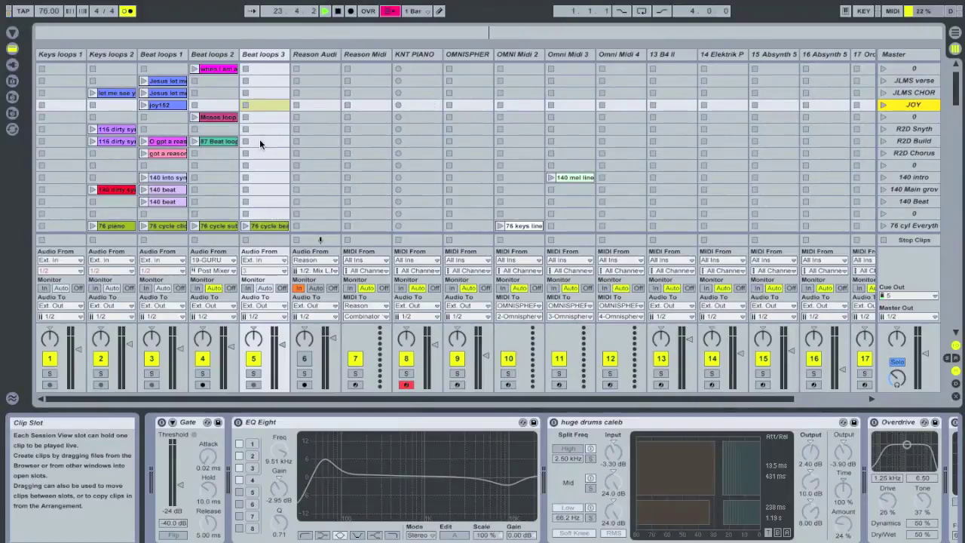
scroll(252, 139, "down", 4)
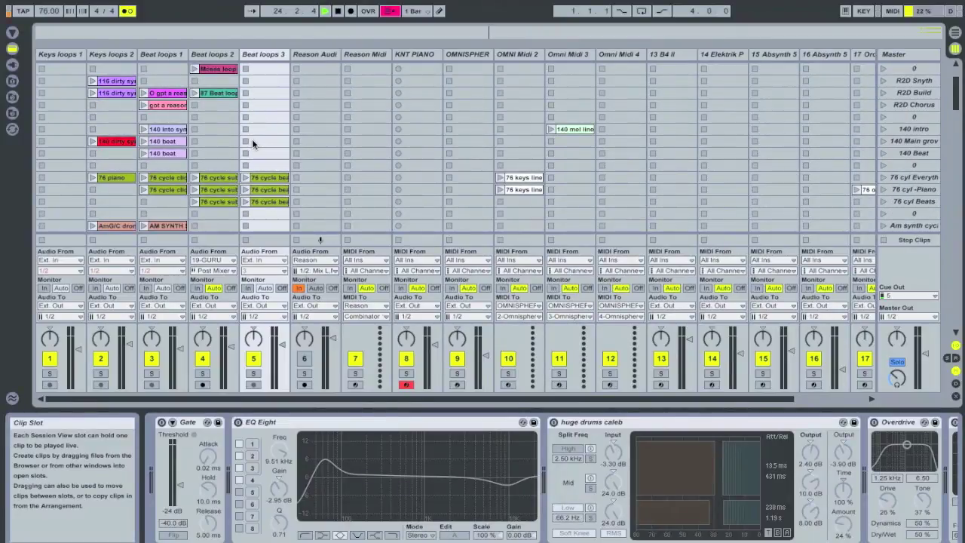
scroll(251, 139, "down", 1)
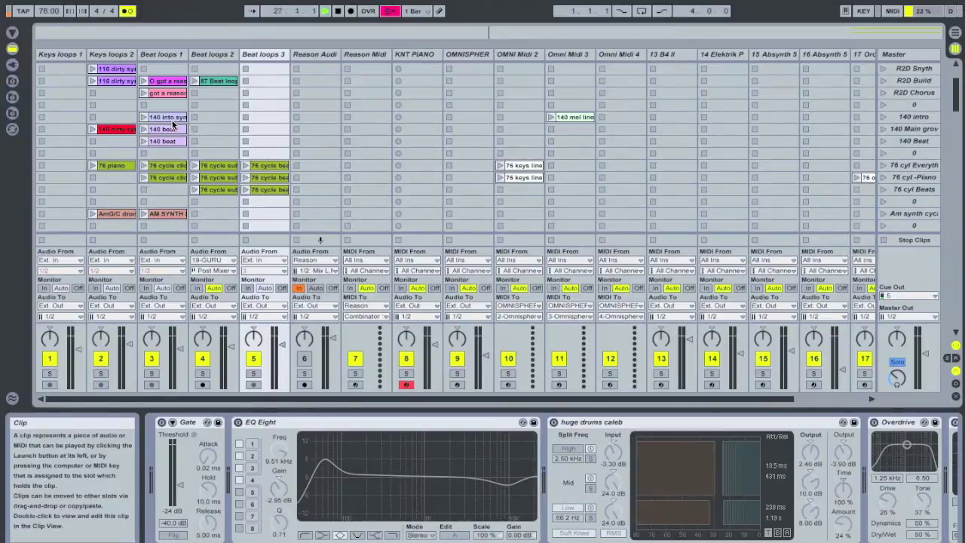
left_click(53, 17)
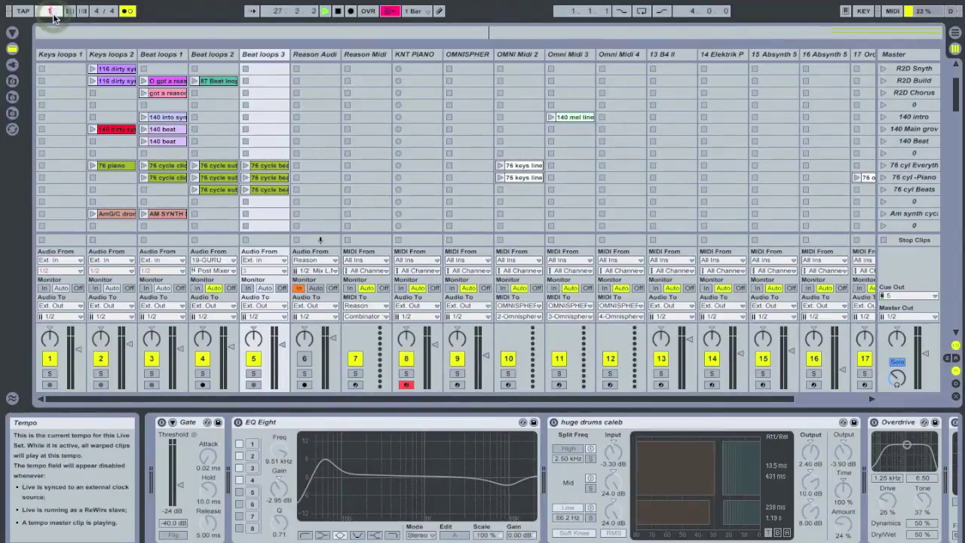
type("40")
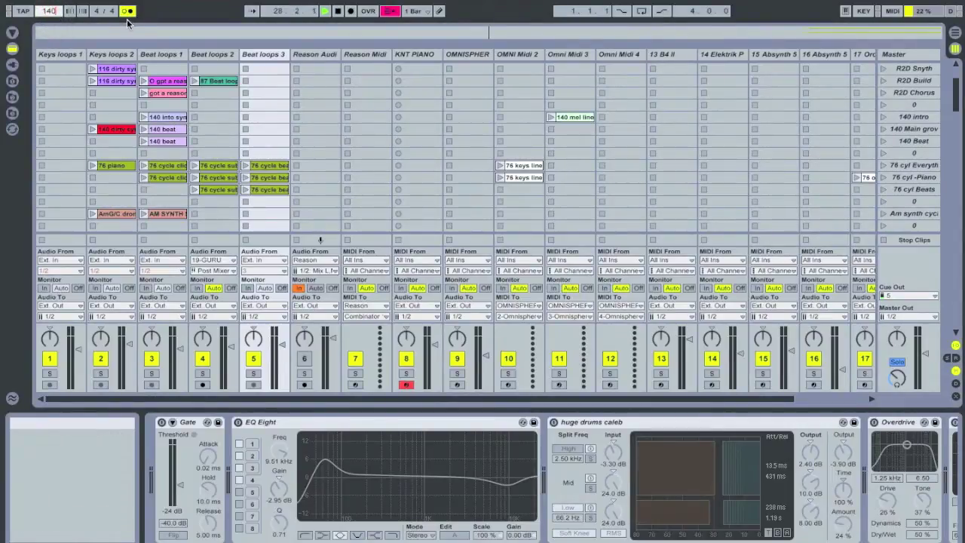
left_click(126, 10)
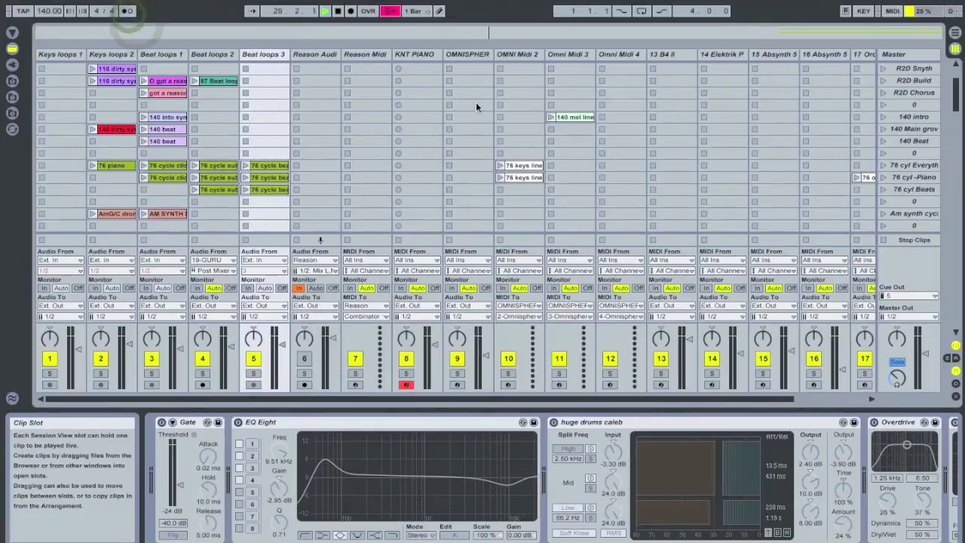
left_click(572, 119)
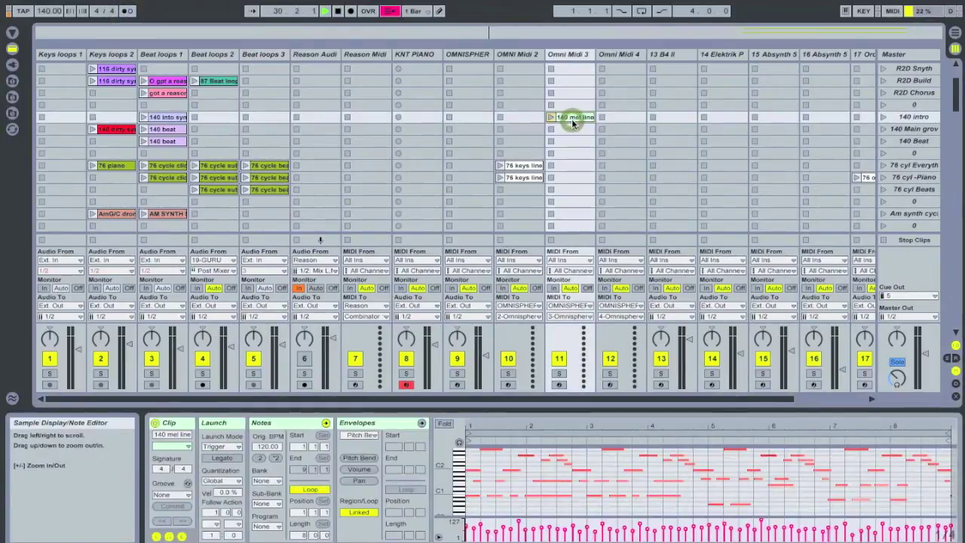
Open the 140 mel line clip, arm track 11 (Omni Midi 3), and launch 140 intro
left_click(572, 118)
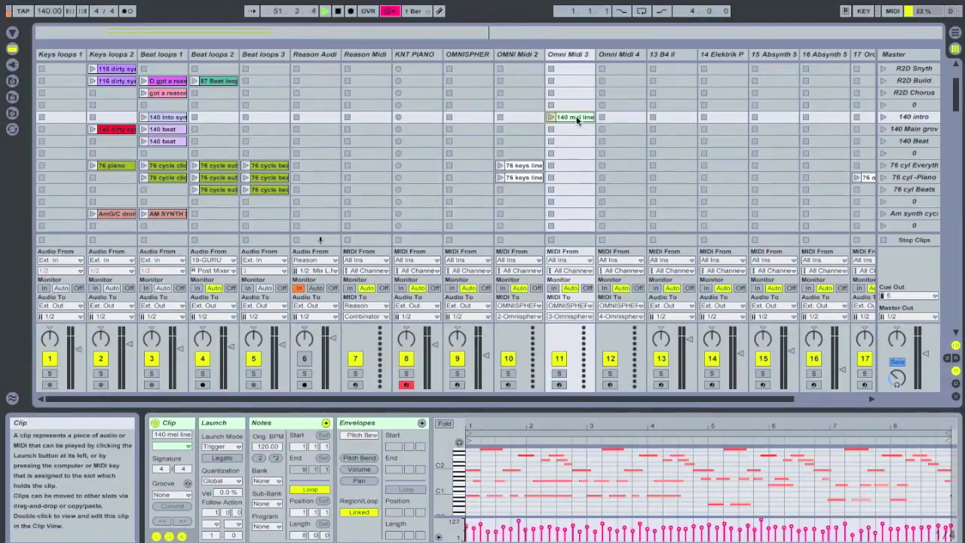
left_click(487, 354)
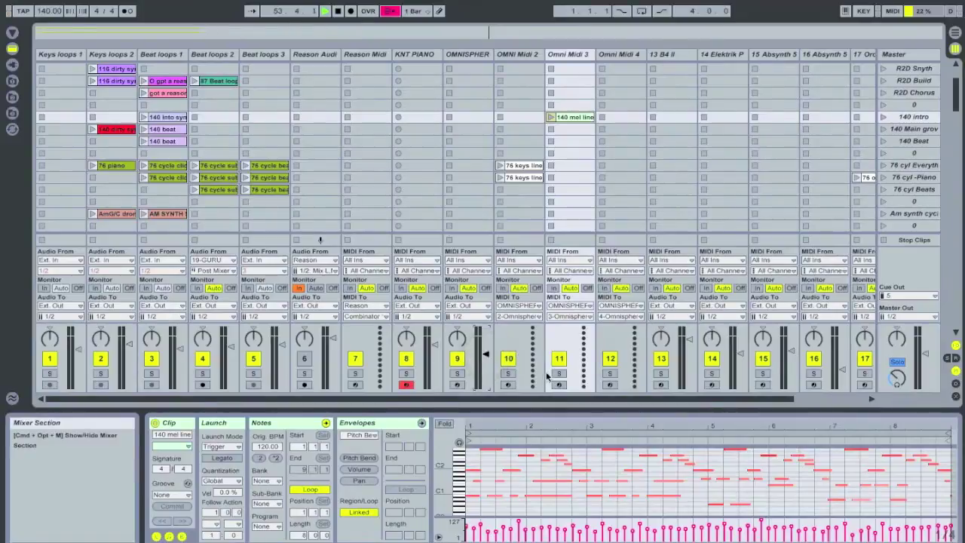
left_click(559, 386)
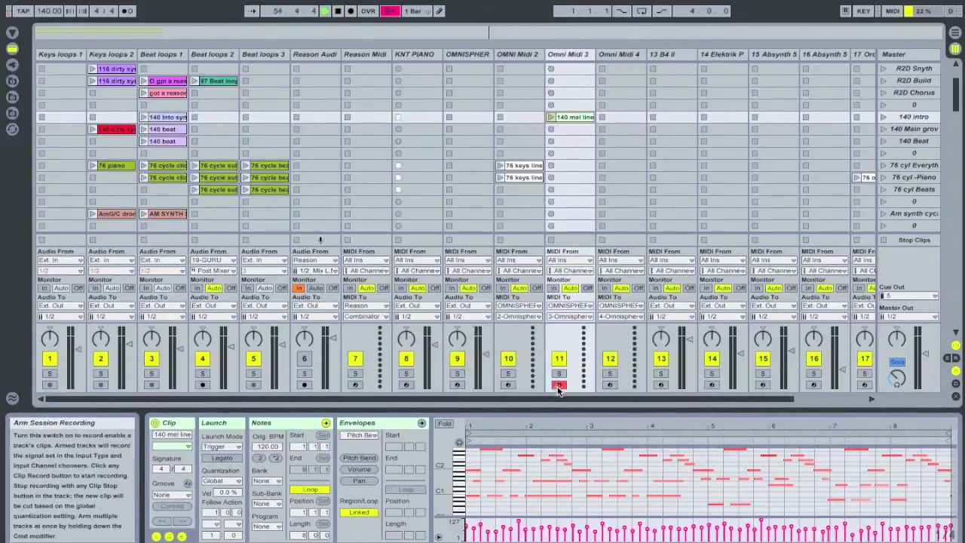
left_click(883, 116)
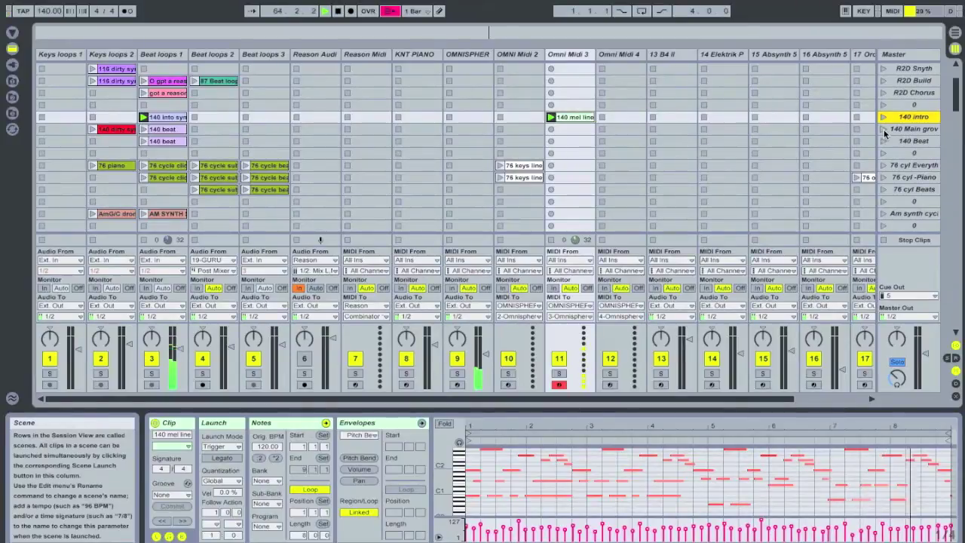
Launch the '140 Main grov' scene, then the '140 Beat' scene
left_click(884, 129)
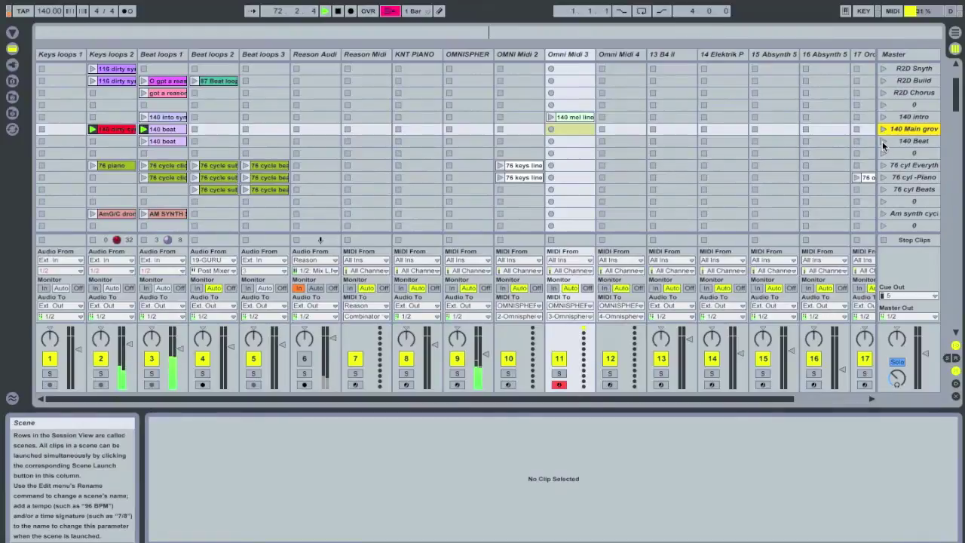
left_click(883, 141)
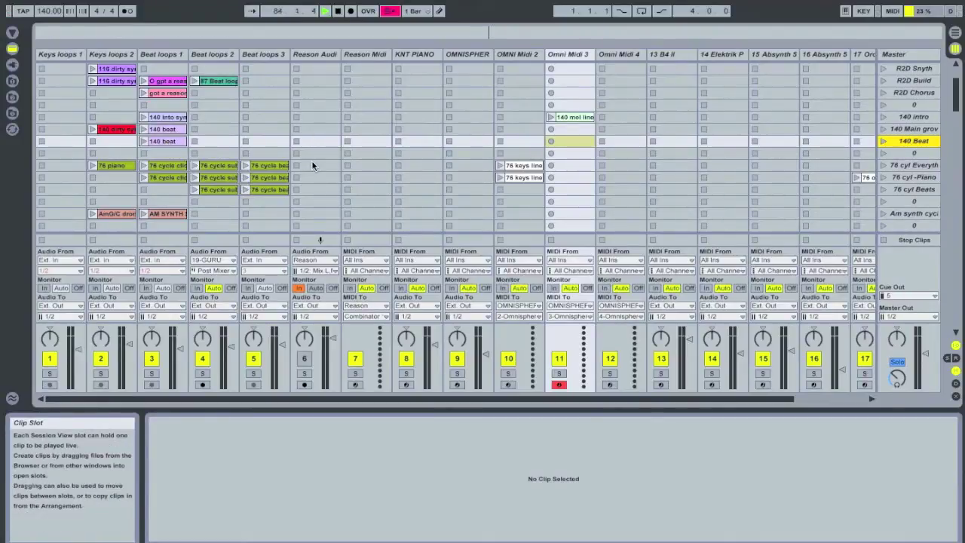
scroll(311, 160, "down", 1)
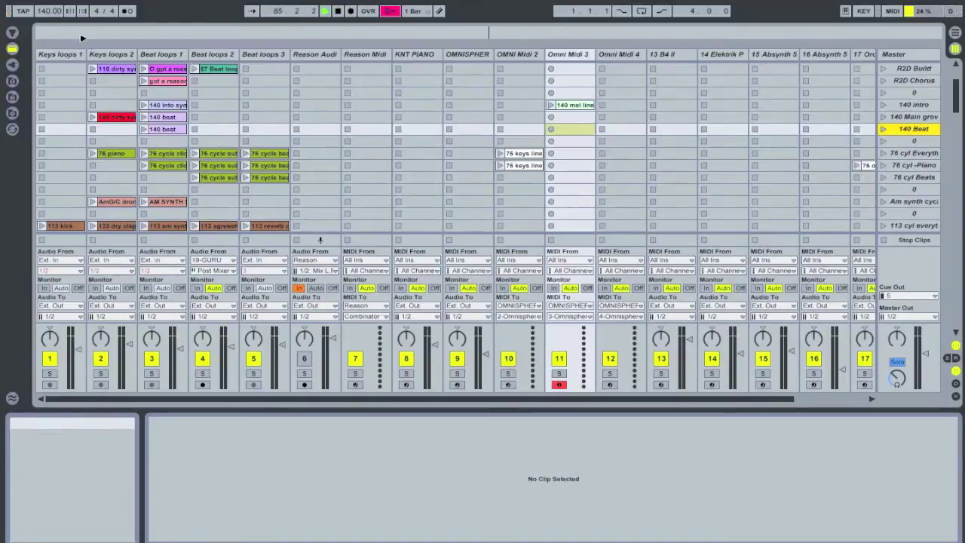
Set the tempo to 76 BPM, launch '76 cyl Everyth' and start the 76 piano clip
left_click(48, 12)
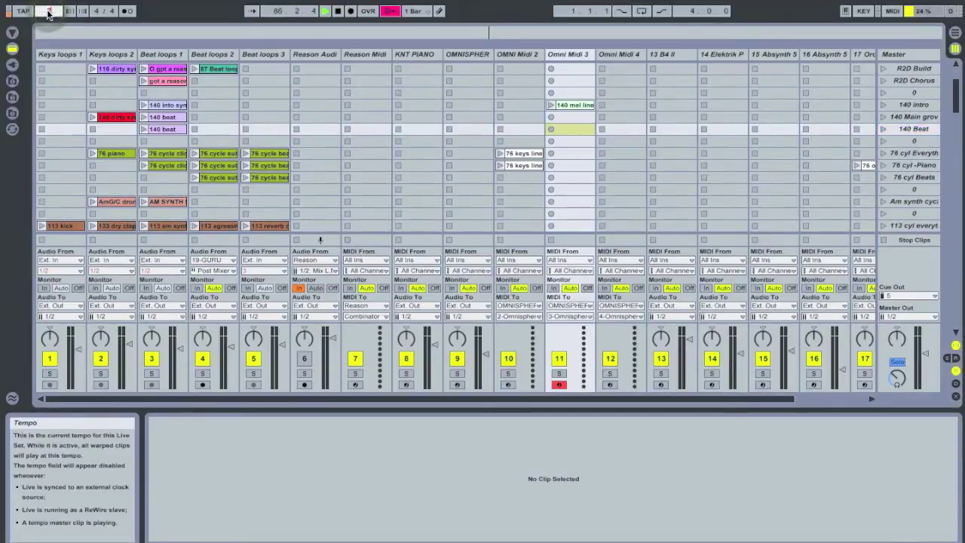
type("76")
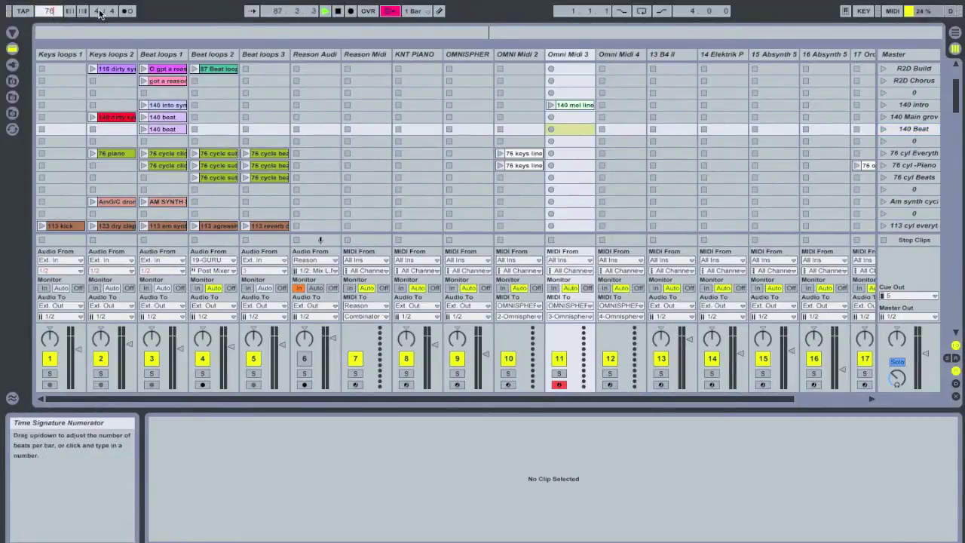
left_click(101, 11)
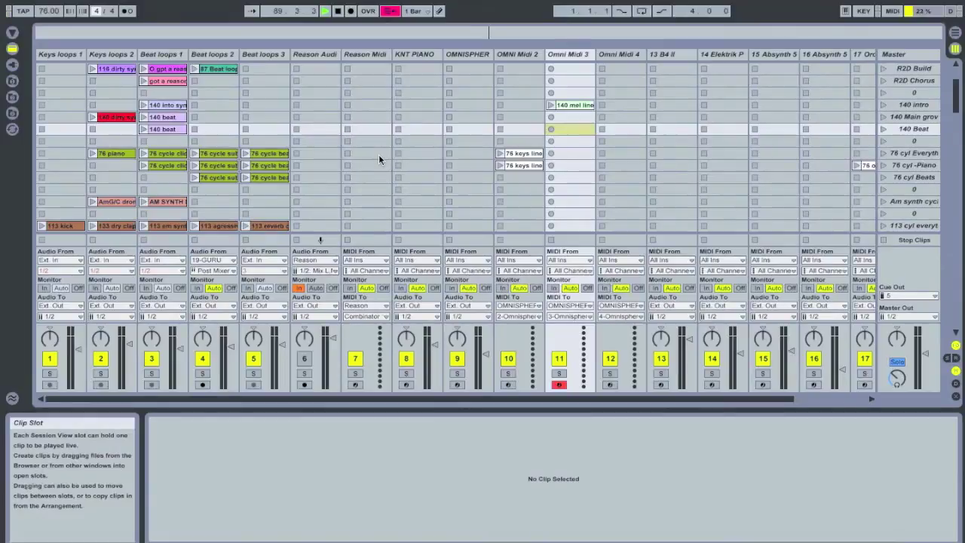
left_click(916, 153)
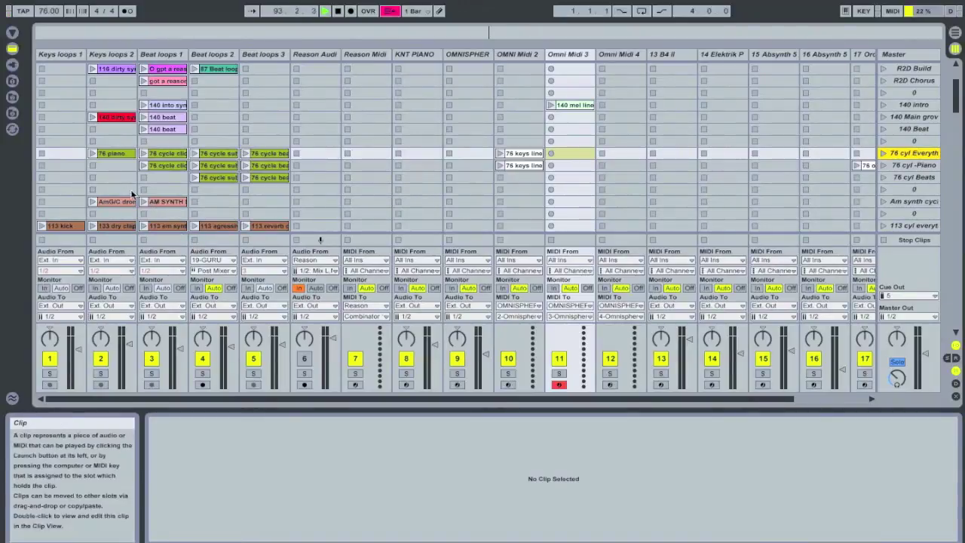
left_click(91, 154)
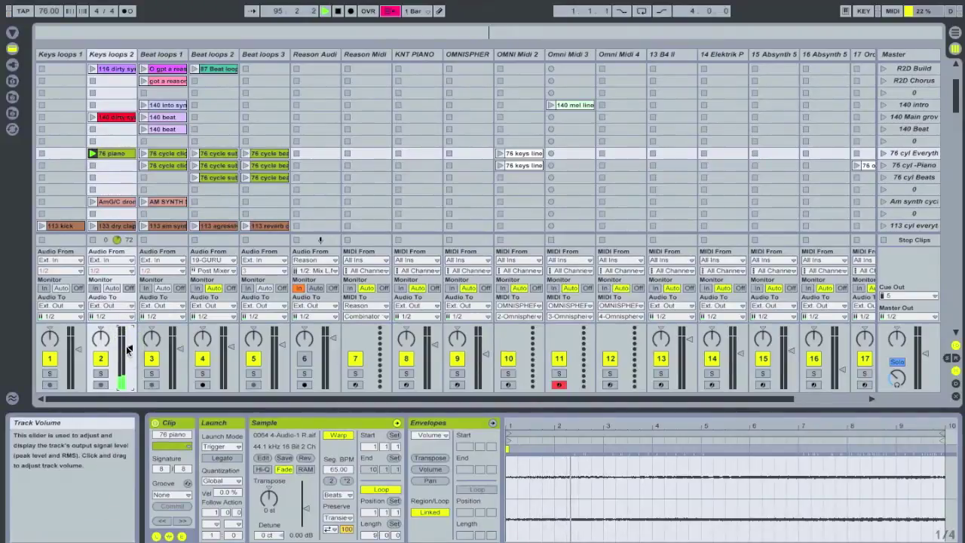
Start the 76 cycle clips on Beat loops 2 and 1, and arm the KNT PIANO track
left_click(193, 154)
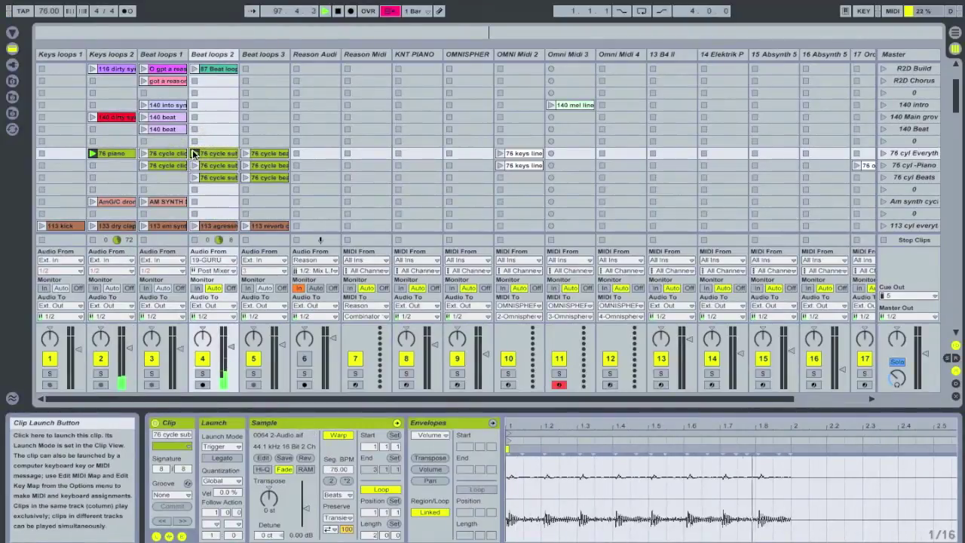
left_click(144, 154)
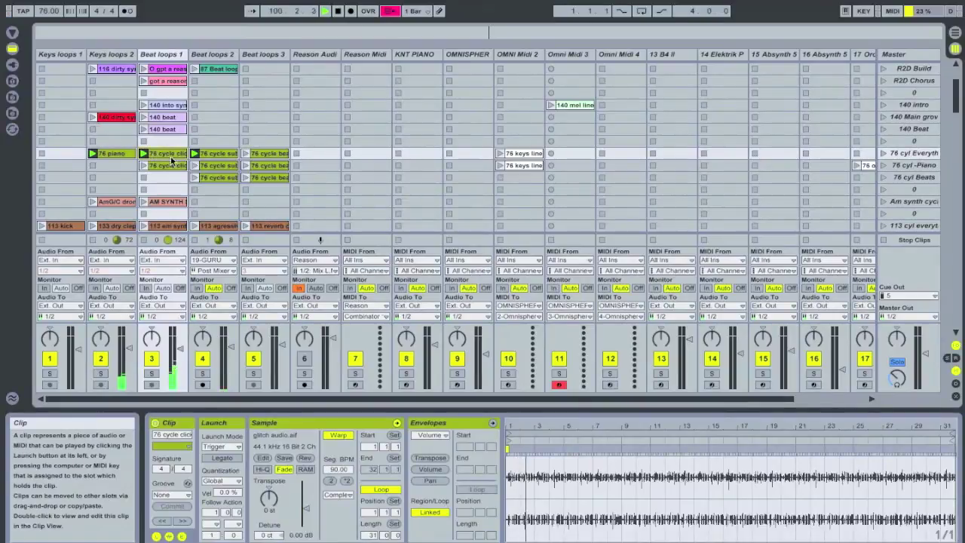
left_click(406, 385)
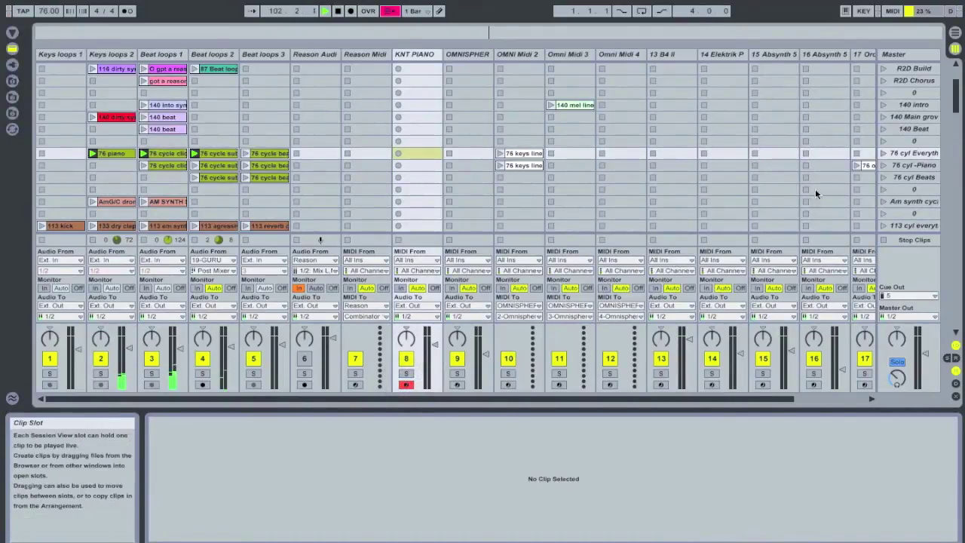
Launch '76 cyl Everyth', then '76 cyl -Piano', then '76 cyl Beats'
left_click(883, 154)
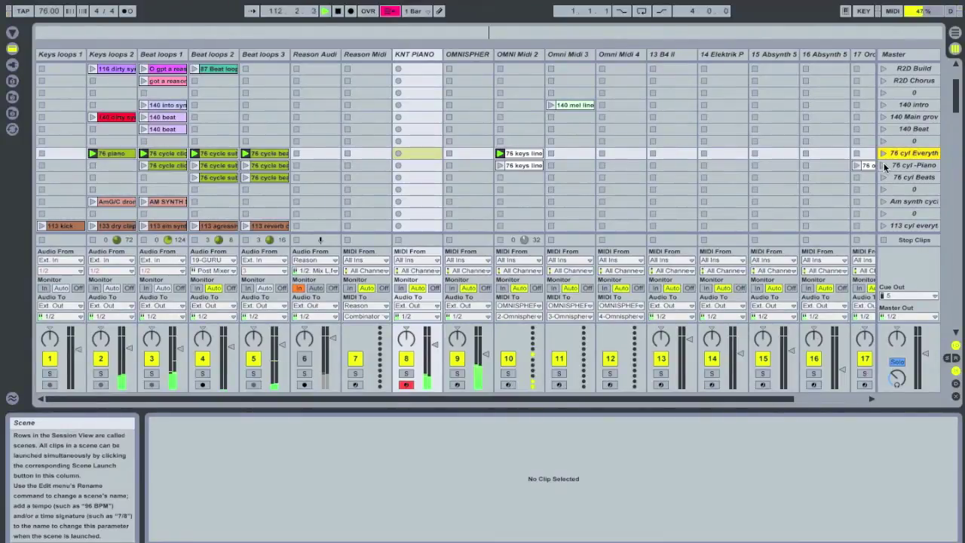
left_click(883, 165)
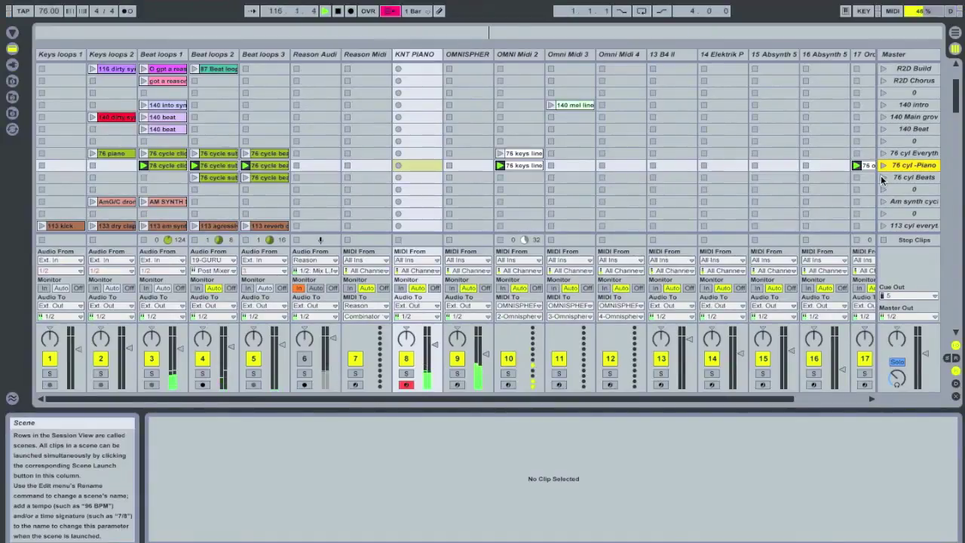
left_click(883, 178)
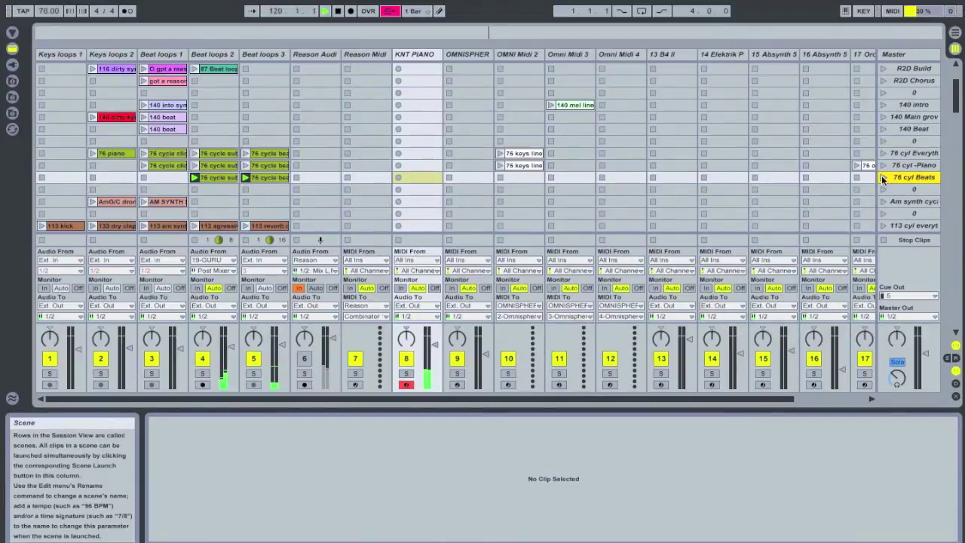
Retrigger the 76 cyl Beats scene and display the Beat loops 1 track's device chain
left_click(884, 179)
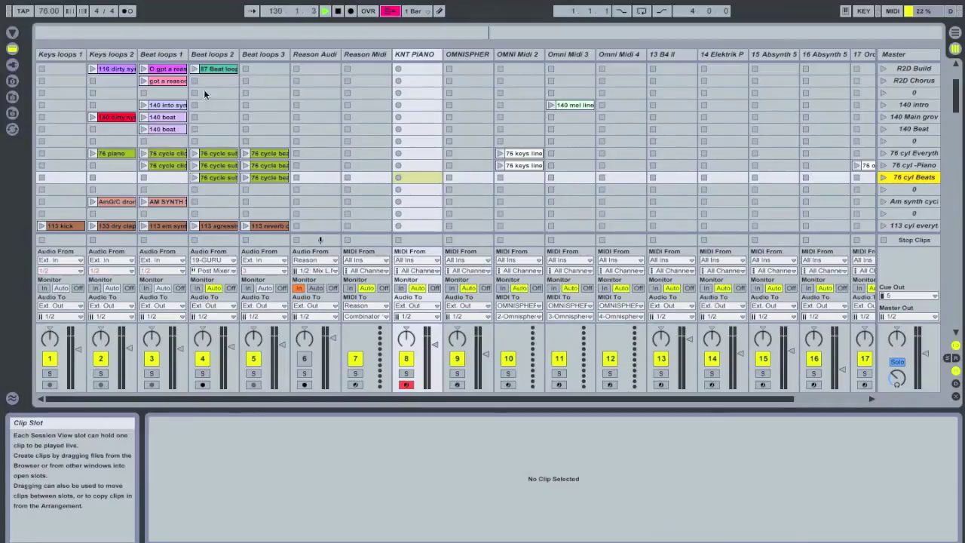
left_click(160, 55)
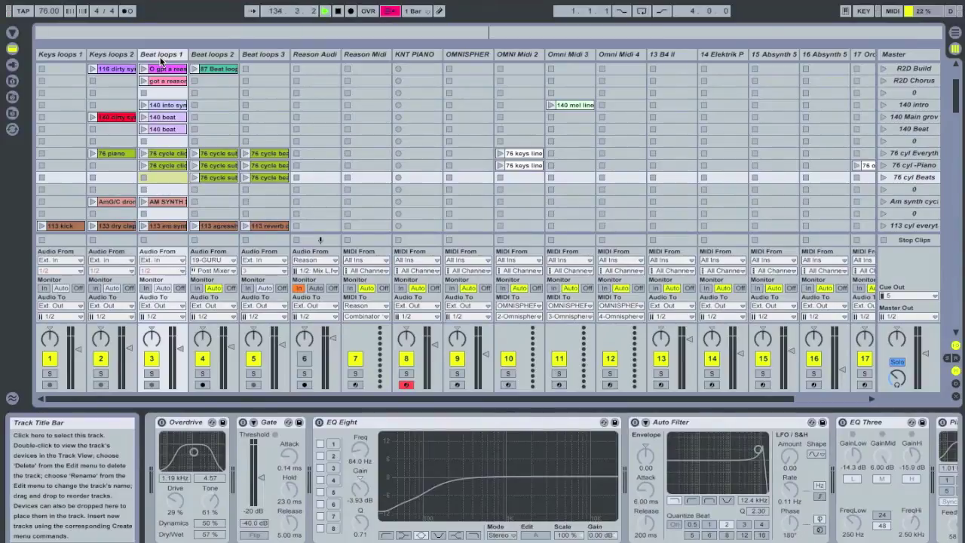
Launch the 140 beat clip, lower the Beat loops 1 volume slightly, and set the tempo to 140 BPM
left_click(143, 117)
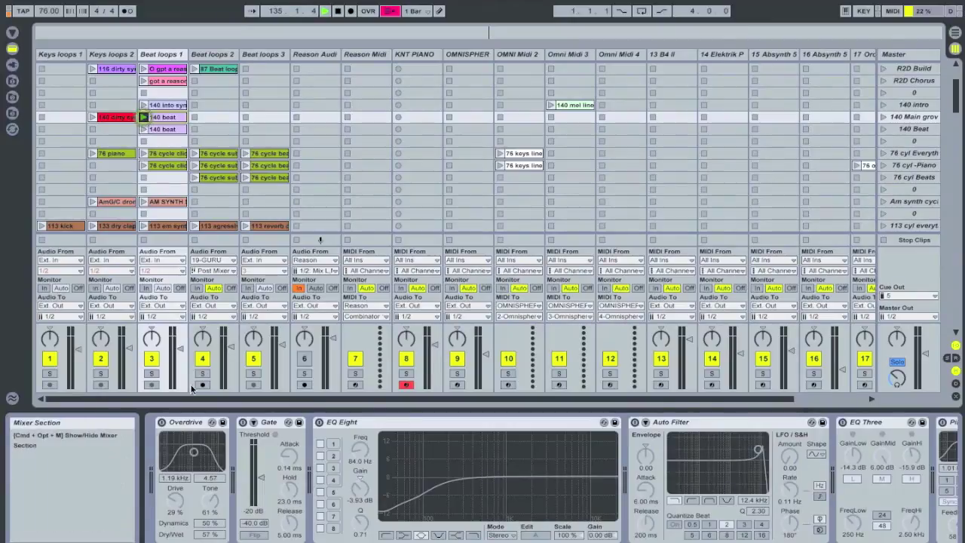
left_click_drag(180, 348, 180, 354)
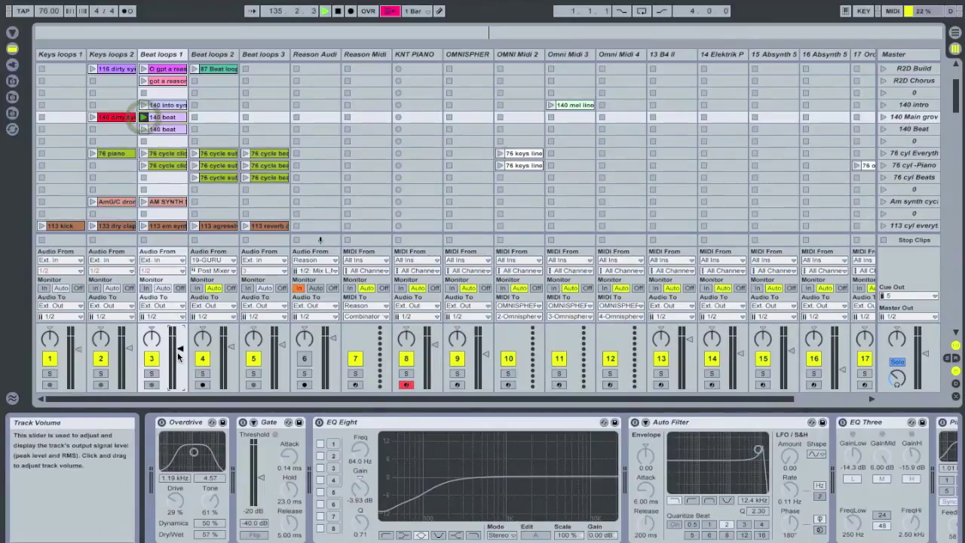
left_click(43, 7)
type("140")
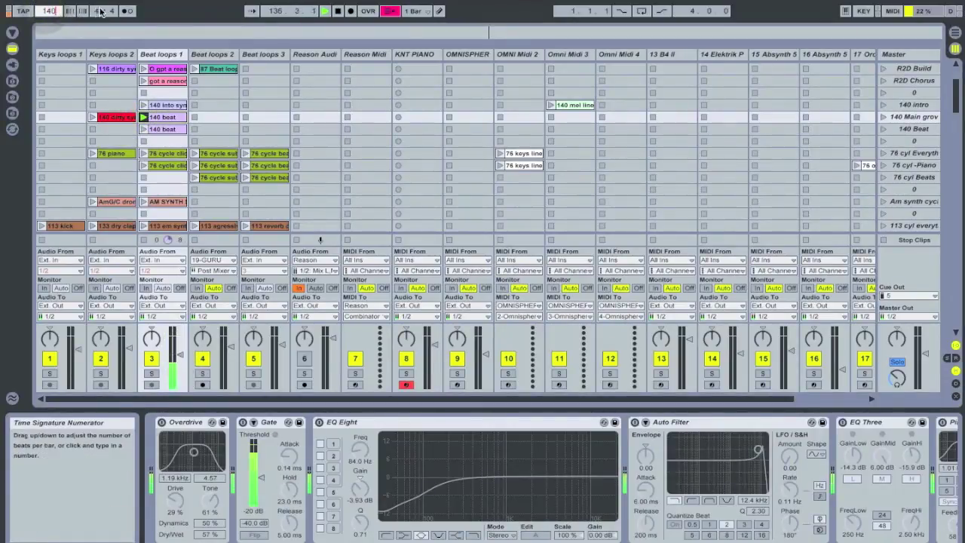
left_click(101, 10)
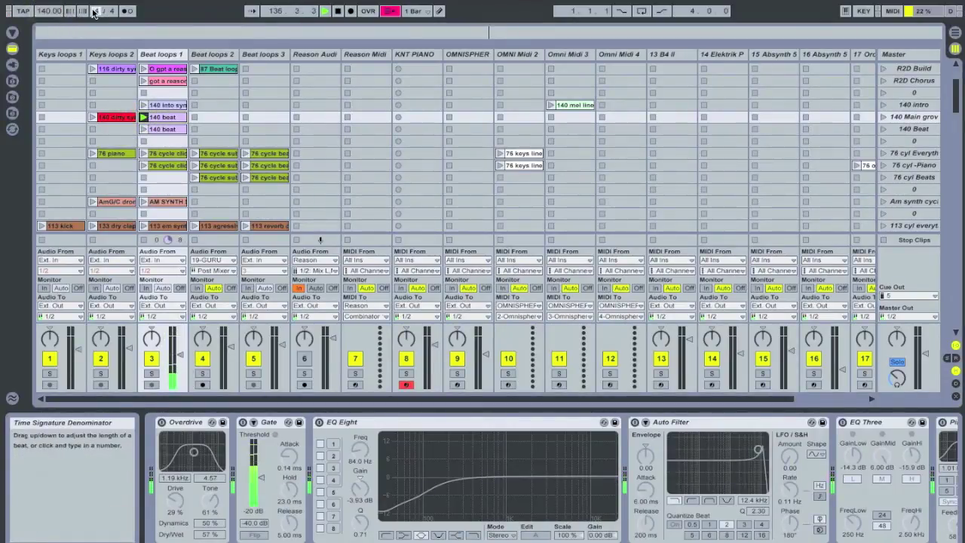
Turn on Overdrive and EQ Eight, boosting a low EQ band to 58.5 Hz, 3.44 dB
left_click(163, 424)
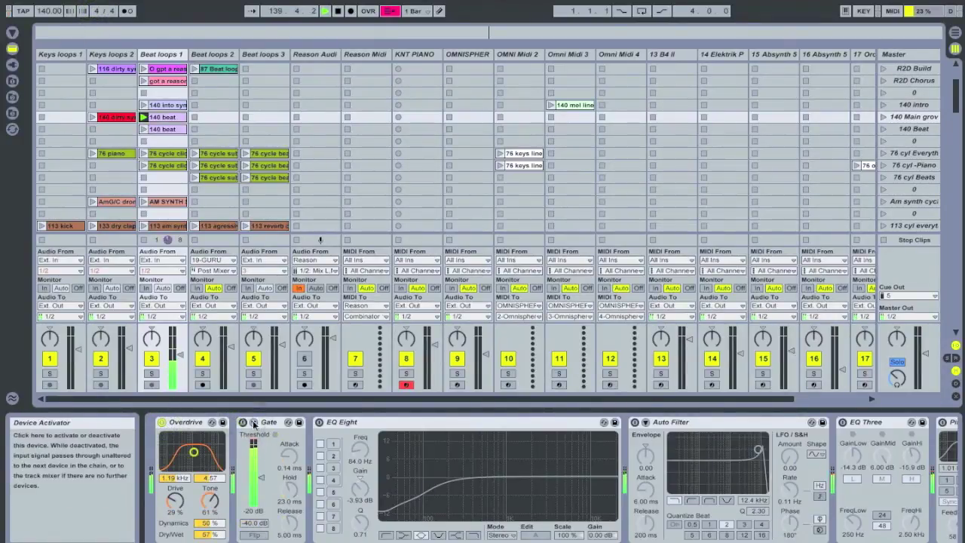
left_click(320, 423)
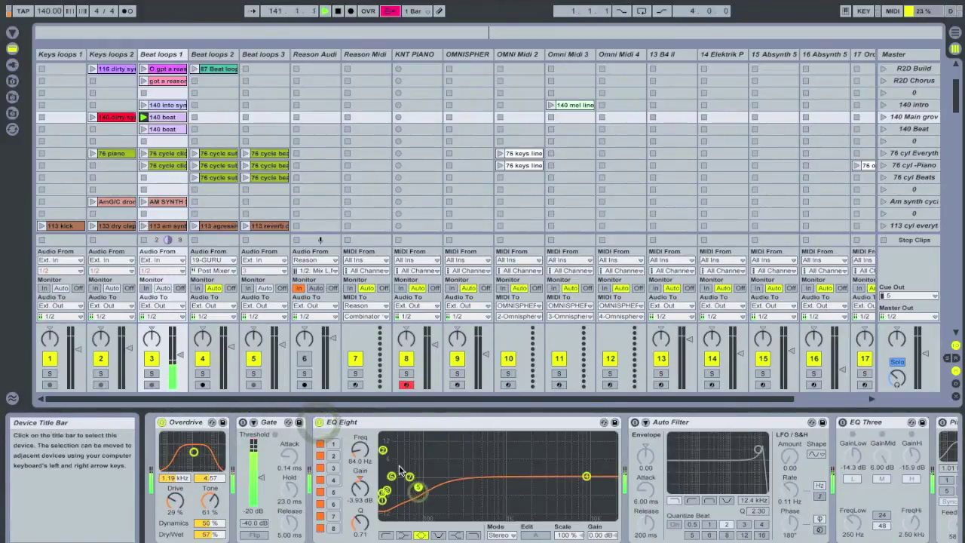
left_click_drag(391, 475, 424, 439)
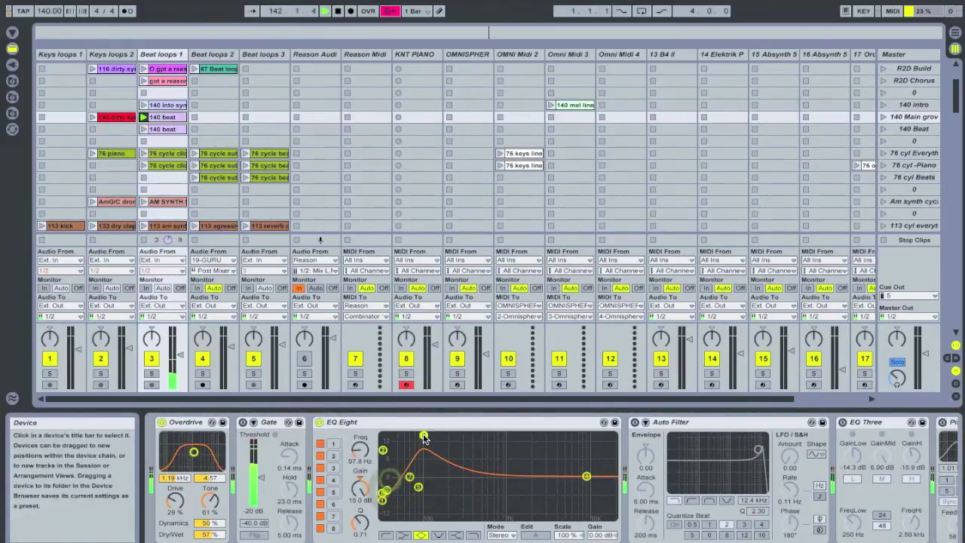
left_click_drag(417, 487, 405, 466)
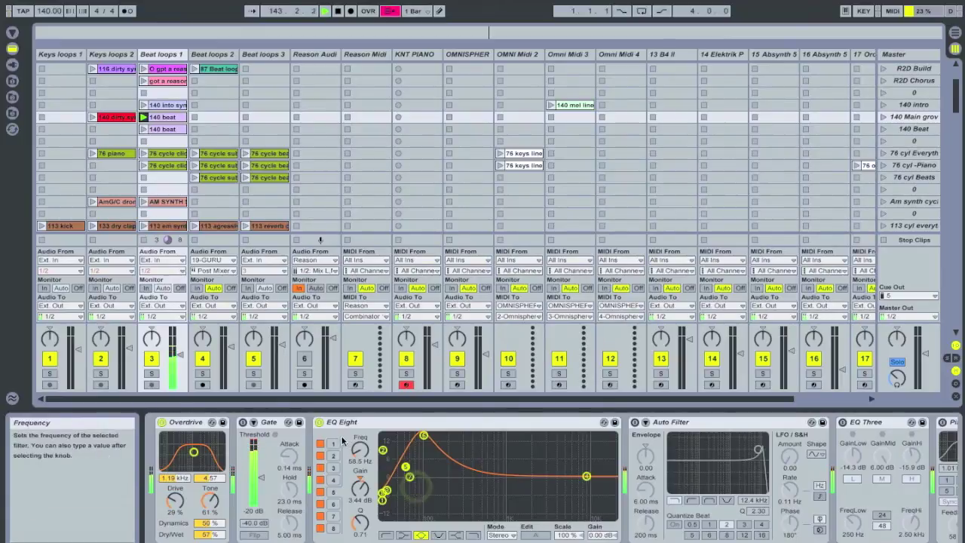
Turn on EQ Three, PingPong and Erosion, nudging Erosion's frequency and amount
scroll(482, 452, "down", 5)
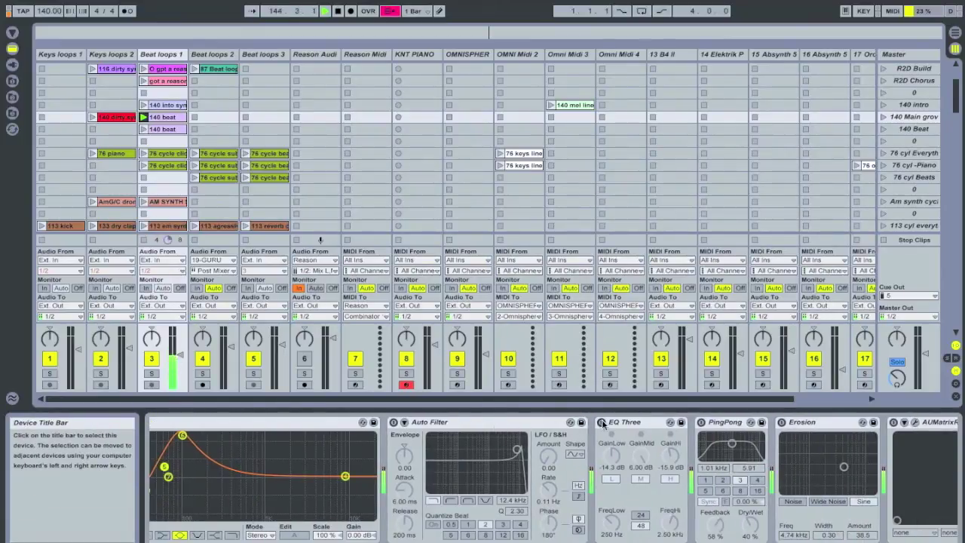
left_click(602, 423)
left_click(701, 422)
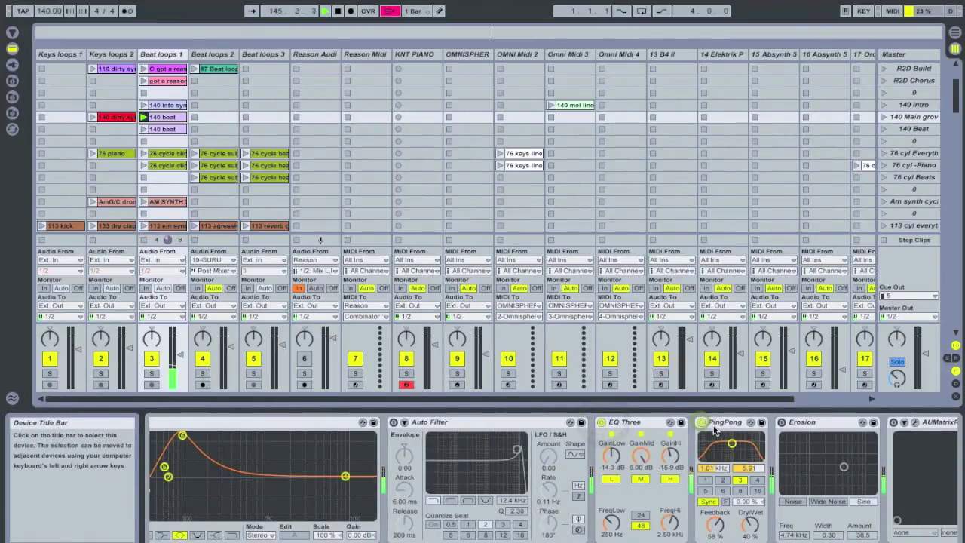
left_click(782, 422)
mouse_move(844, 466)
left_mouse_down()
mouse_move(837, 471)
mouse_move(849, 454)
left_mouse_up()
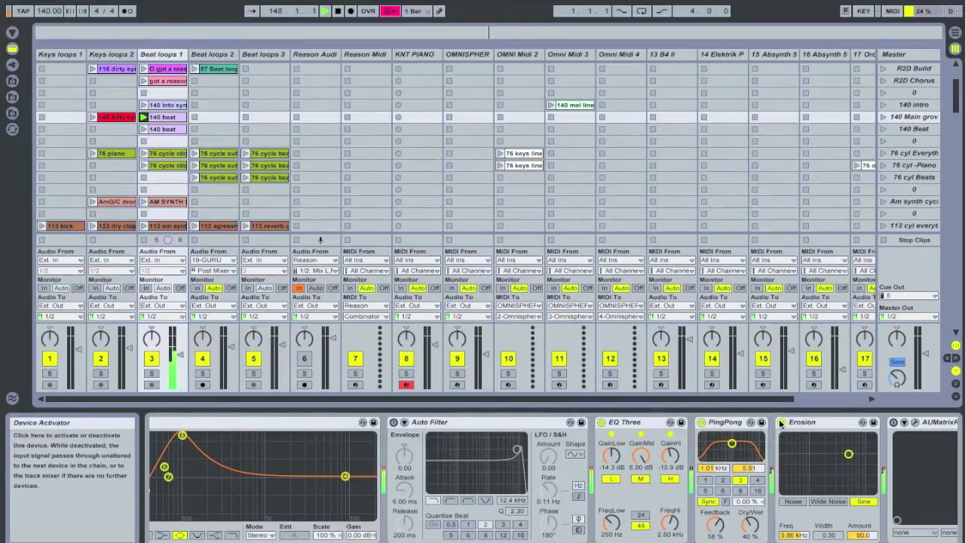
Switch off Erosion, PingPong, EQ Three, EQ Eight and Overdrive
left_click(781, 422)
left_click(701, 422)
left_click(603, 423)
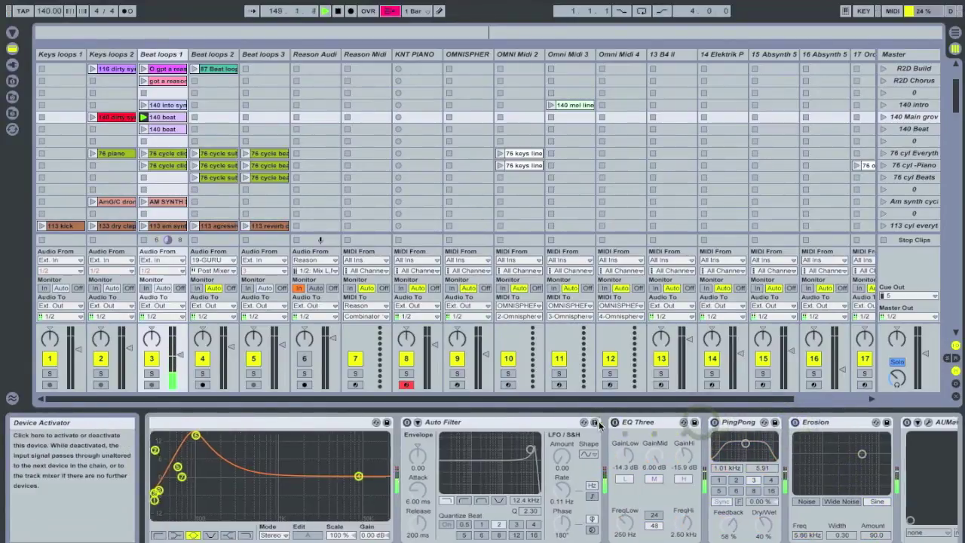
scroll(600, 426, "left", 5)
left_click(318, 423)
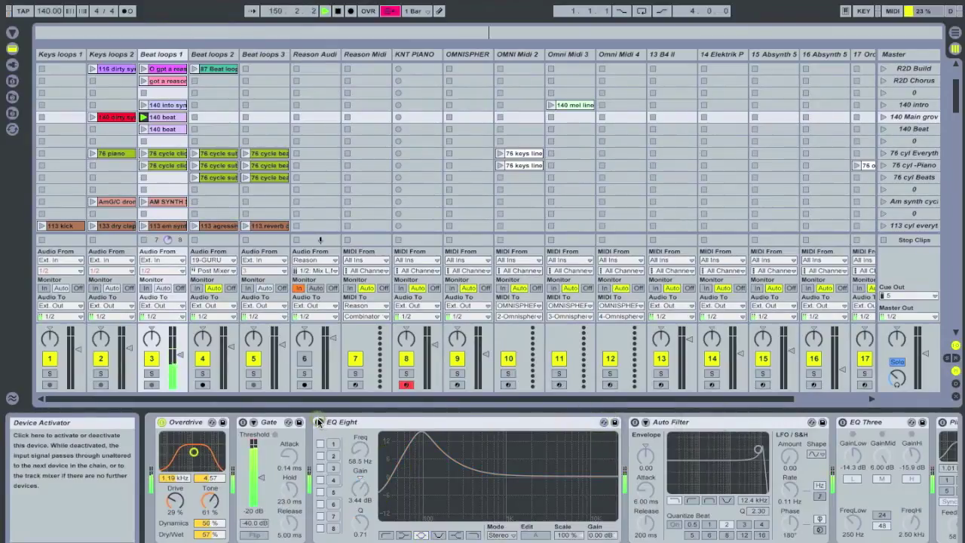
left_click(162, 423)
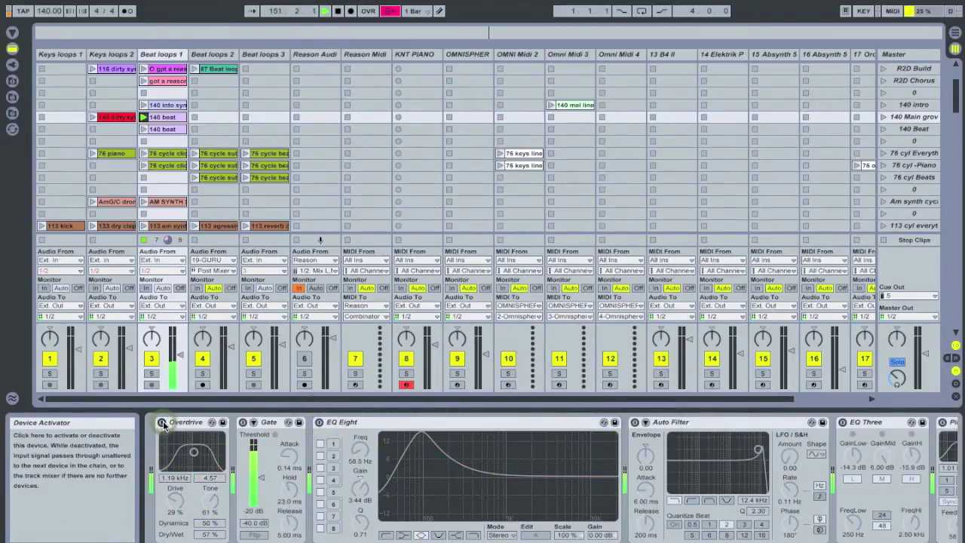